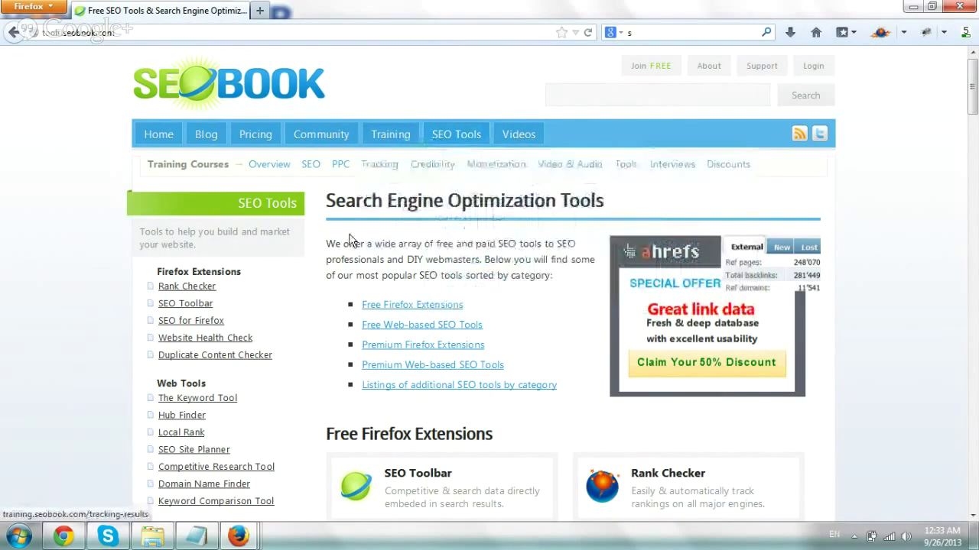
Step: Scroll the SEO Book page down to the Free Firefox Extensions list
scroll(489, 443, "down", 4)
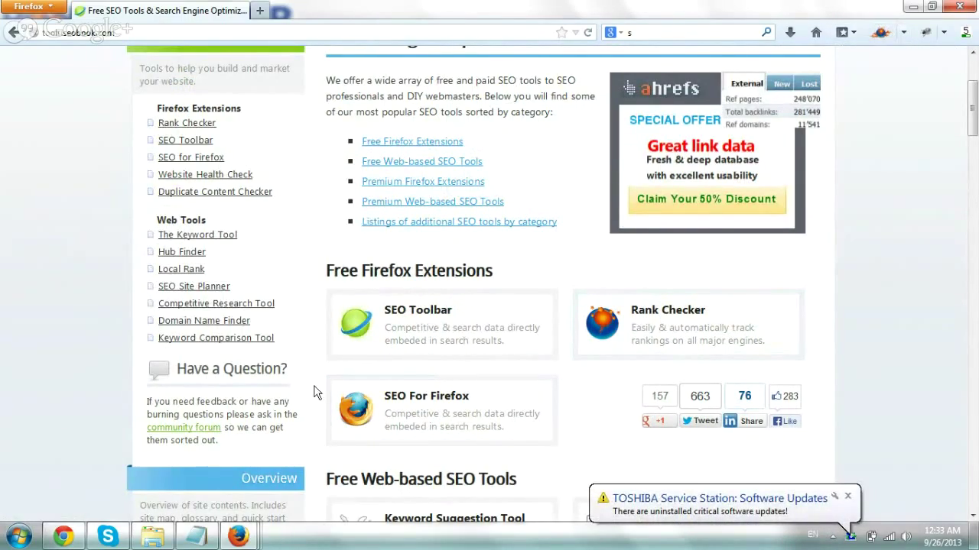
left_click(880, 32)
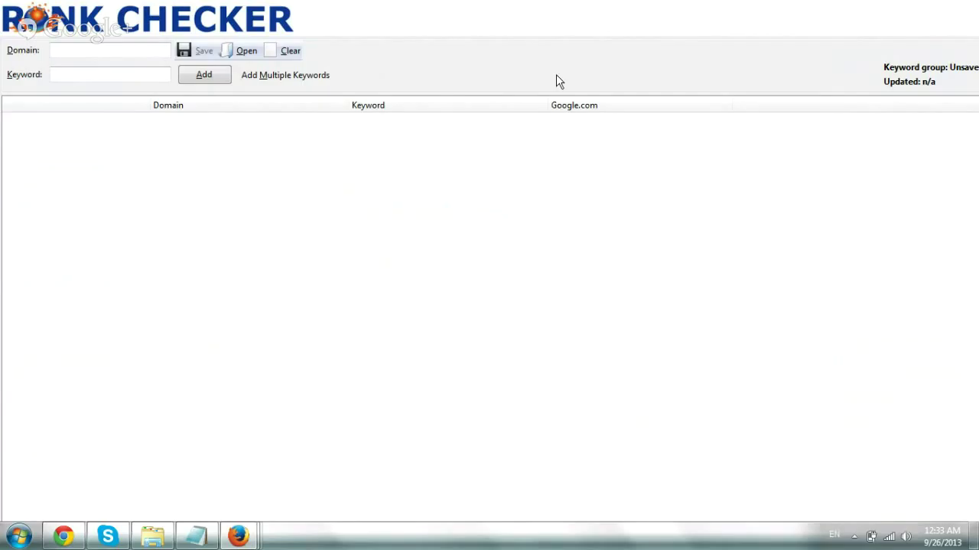
Step: In Rank Checker Options, raise the delay between queries to 31 seconds and save
mouse_move(238, 535)
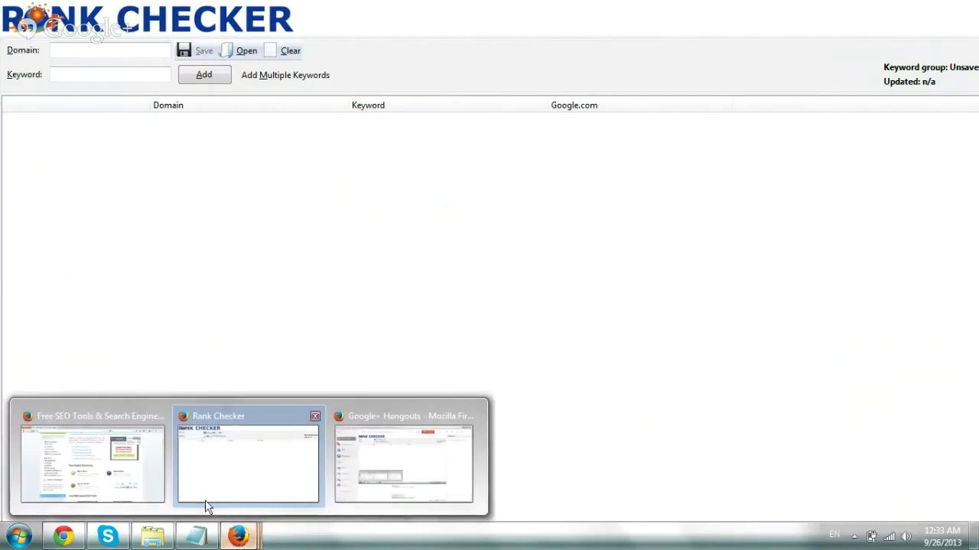
left_click(123, 461)
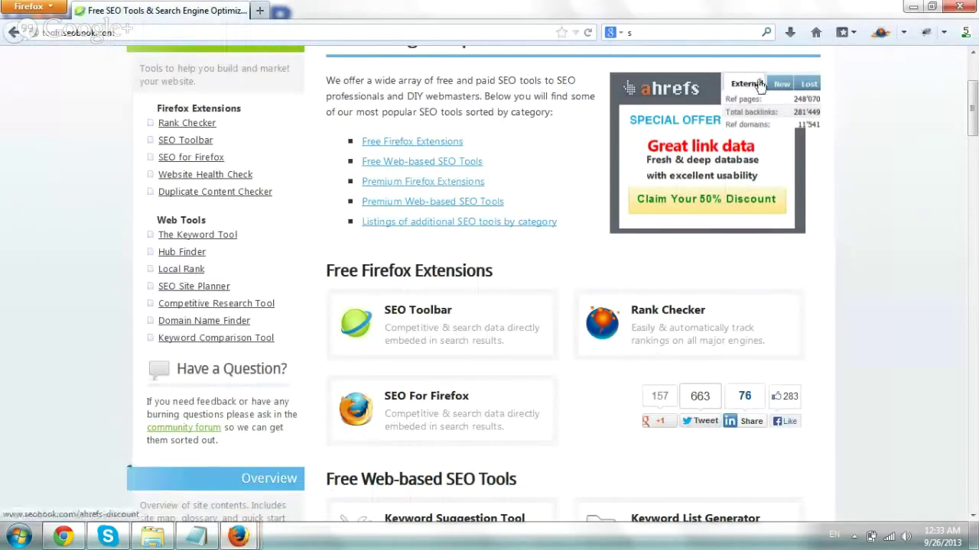
left_click(905, 36)
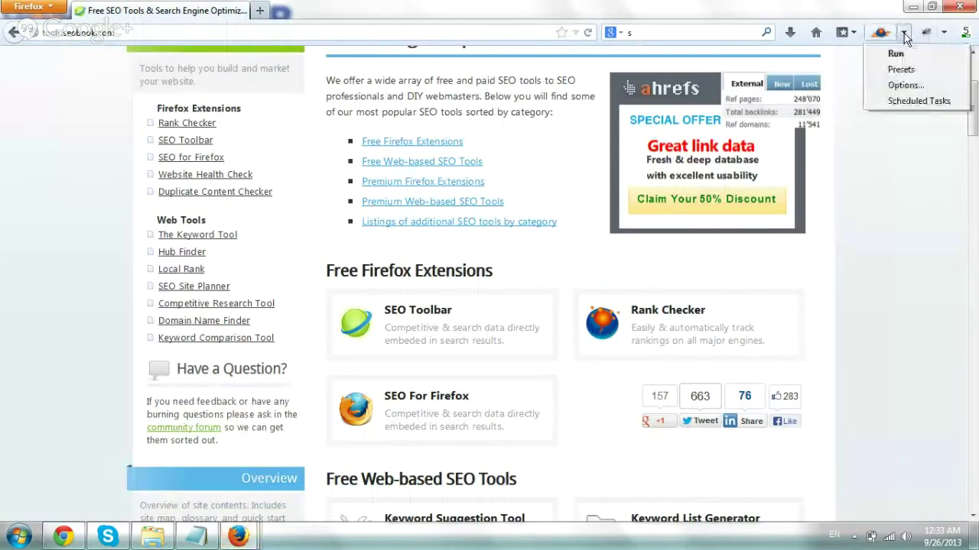
left_click(905, 87)
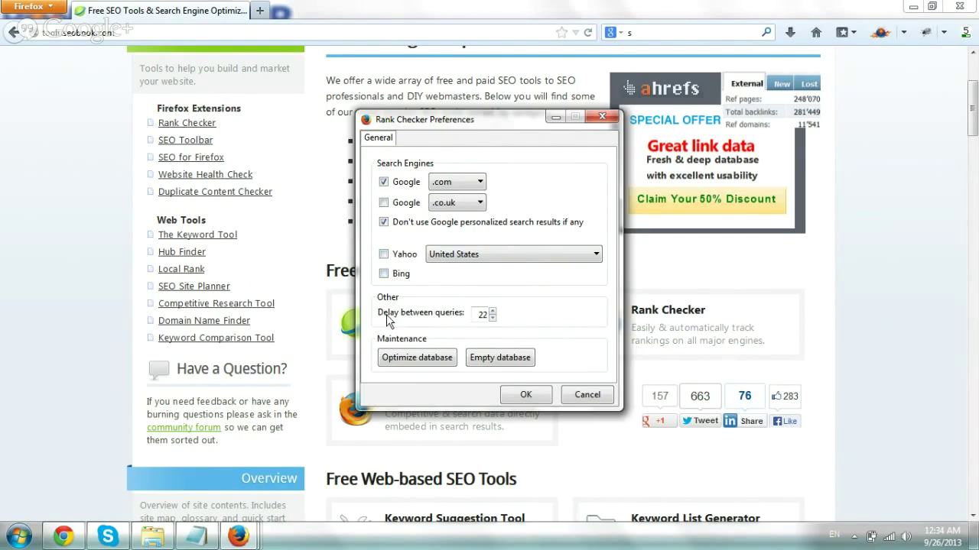
double_click(480, 315)
type("30")
left_click(491, 311)
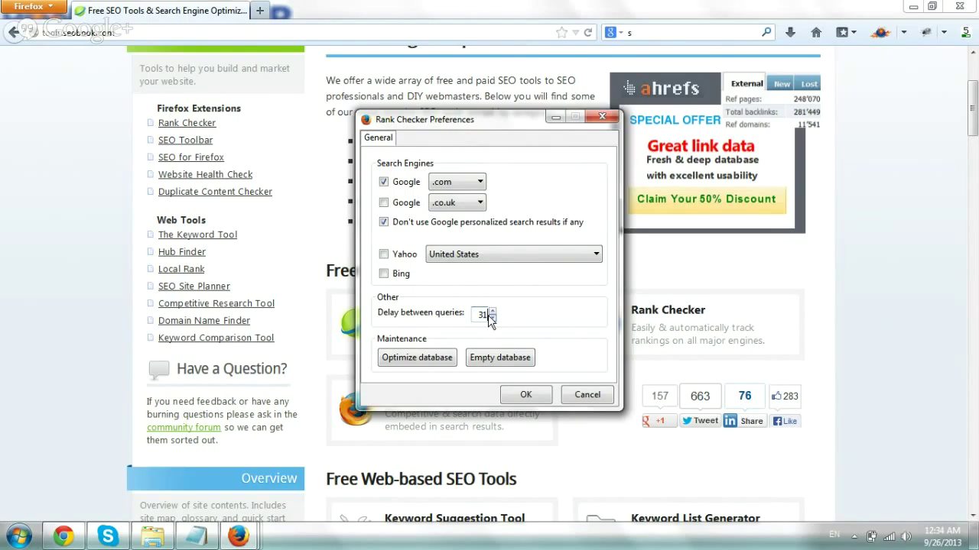
left_click(538, 396)
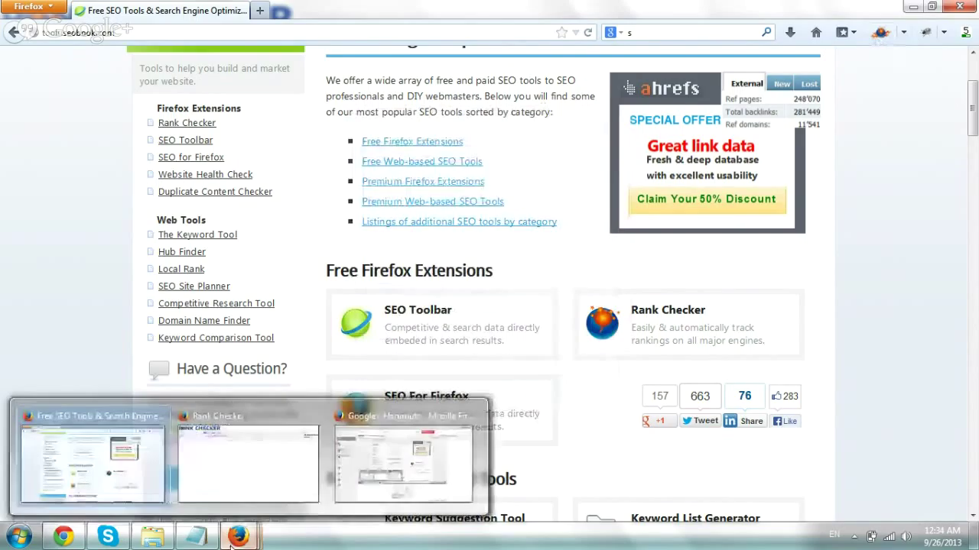
Step: Add the keyword 'fossil watch repair' for the domain totalwatchrepair.com
left_click(260, 465)
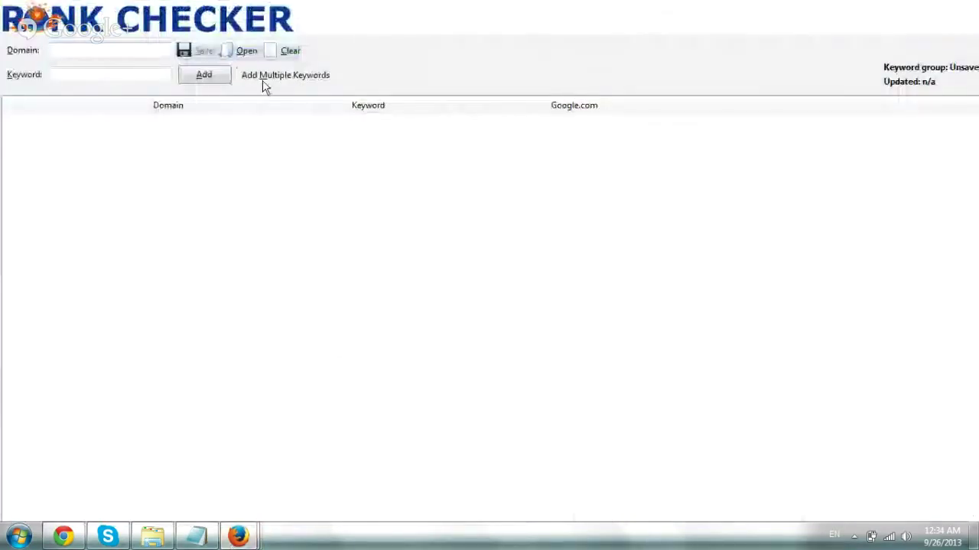
left_click(117, 50)
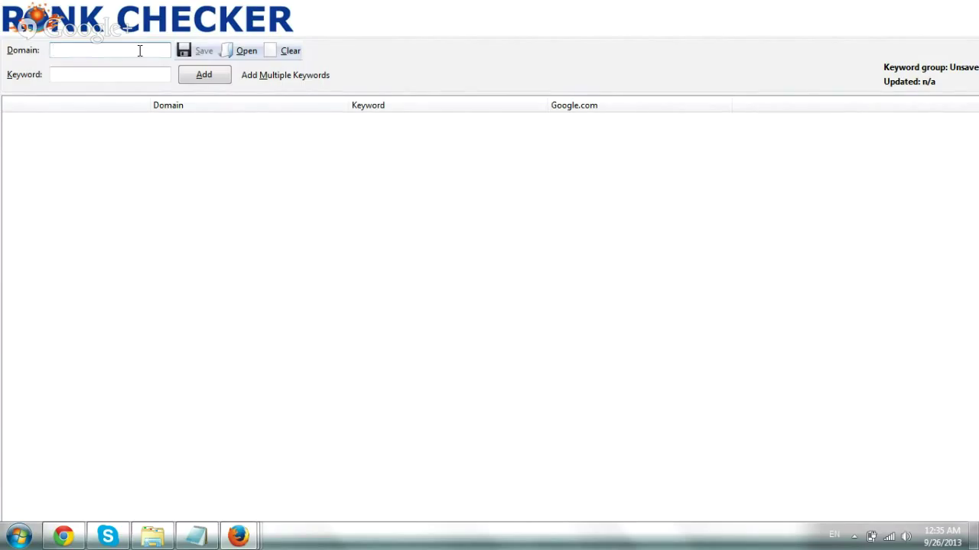
type("totalwatchrepair.com")
key("Tab")
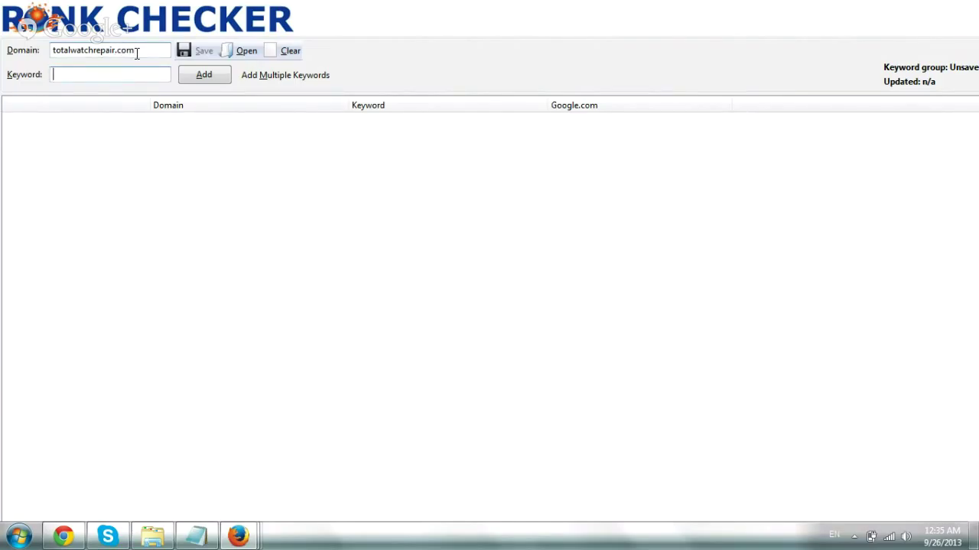
type("fossil watch repair")
left_click(206, 79)
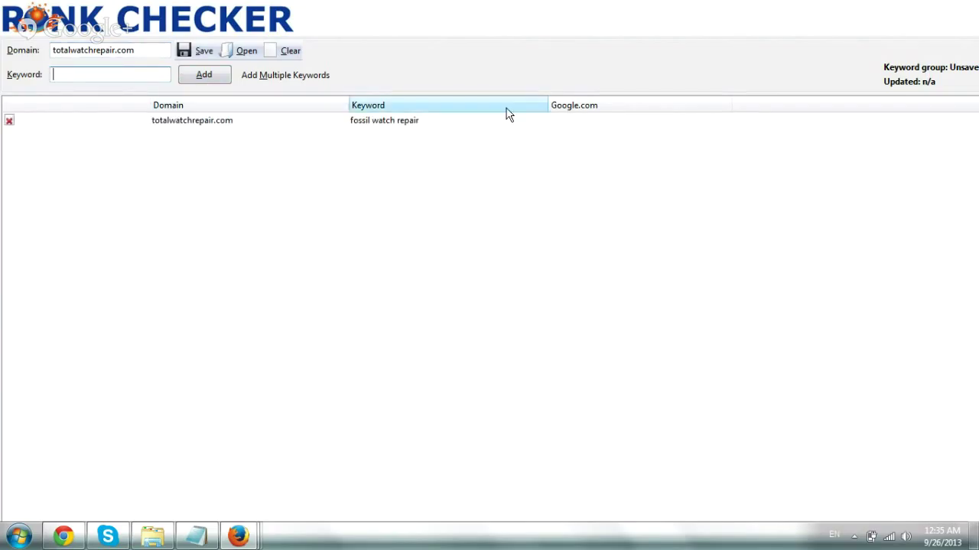
Step: Delete the fossil watch repair row and select the Domain value for clearing
left_click(9, 121)
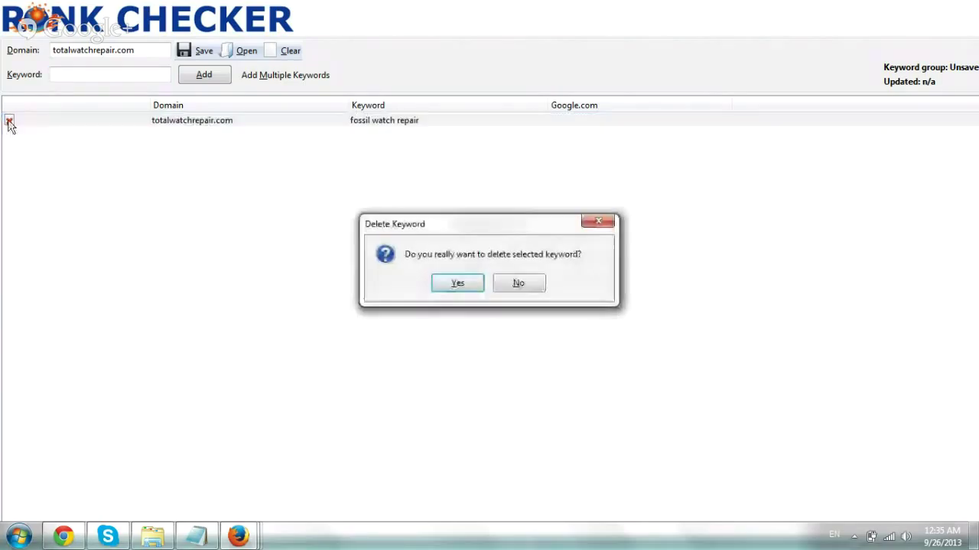
left_click(453, 285)
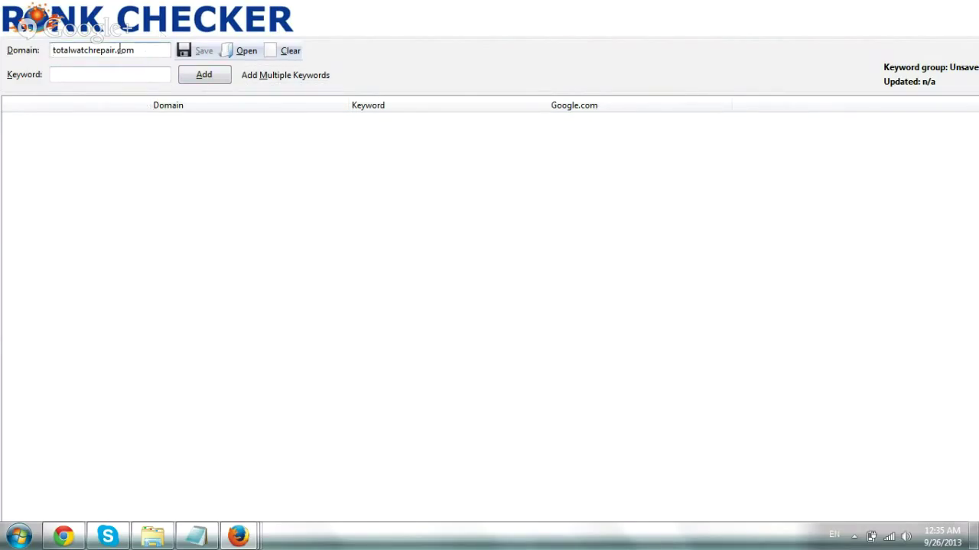
triple_click(120, 49)
key("ctrl+c")
Step: Clear the Domain field, enter totalwatchrepair.com in Add Multiple Keywords, and empty the keywords box
key("BackSpace")
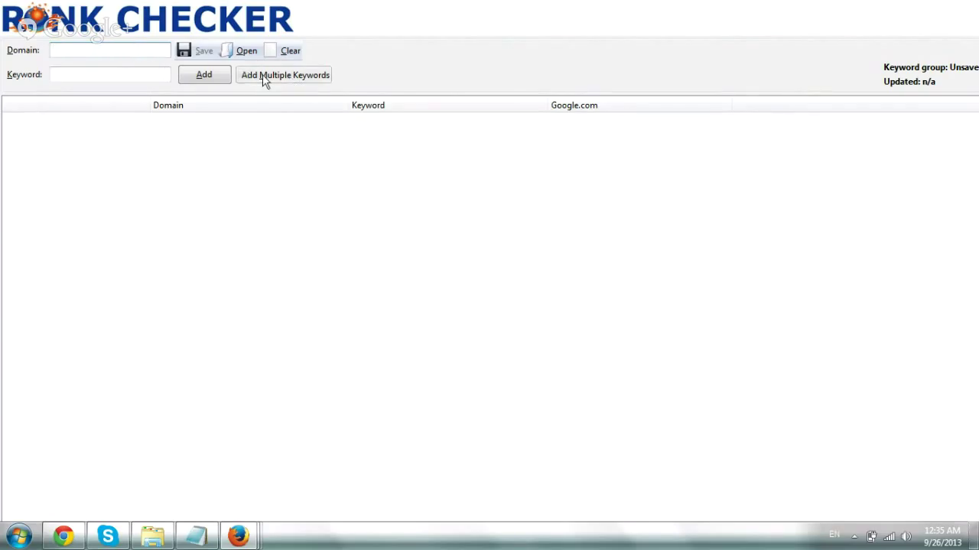
left_click(295, 76)
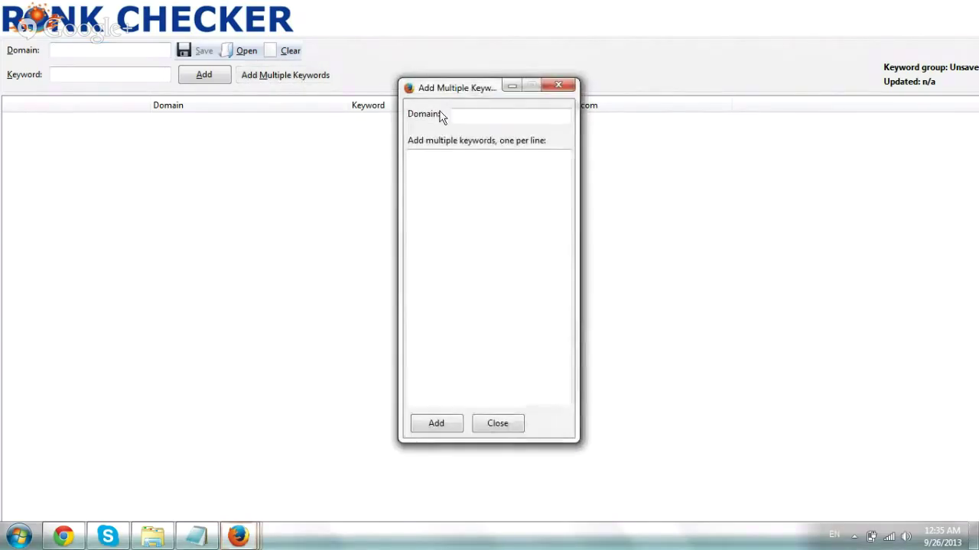
type("totalwat")
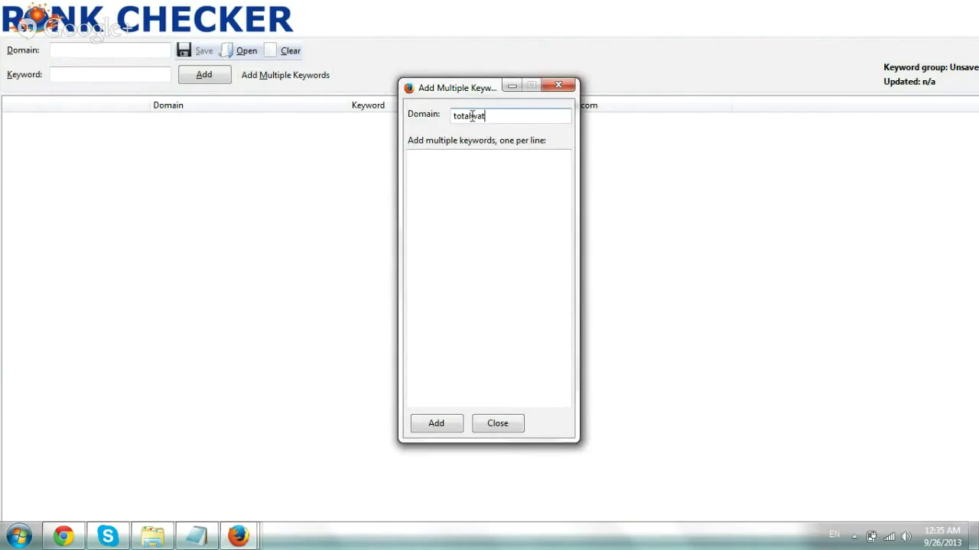
type("chrepair.com")
left_click(509, 196)
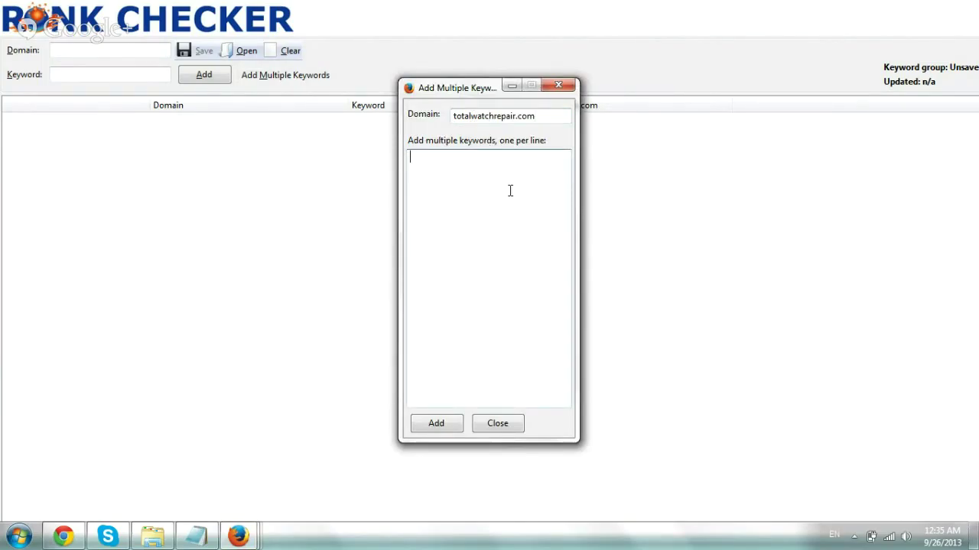
key("ctrl+v")
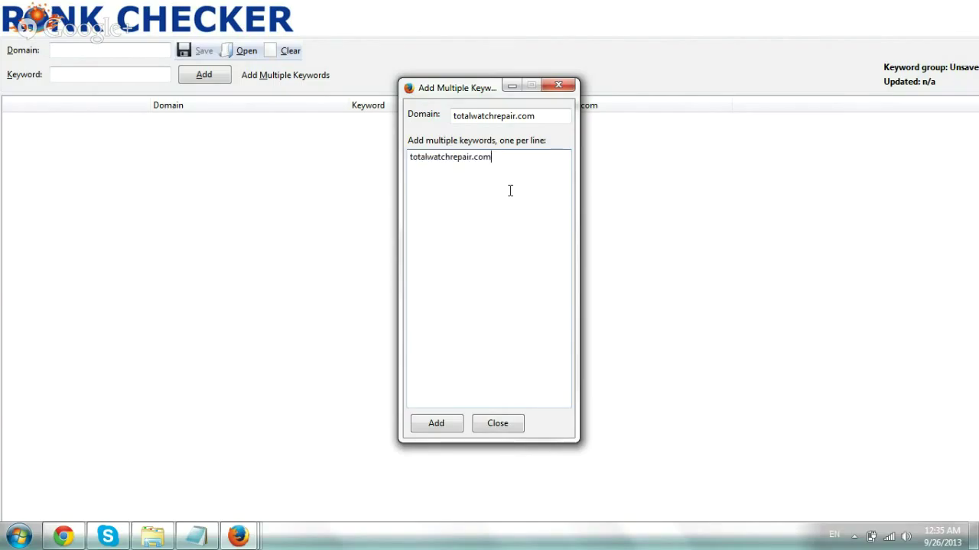
key("Return")
key("ctrl+a")
key("BackSpace")
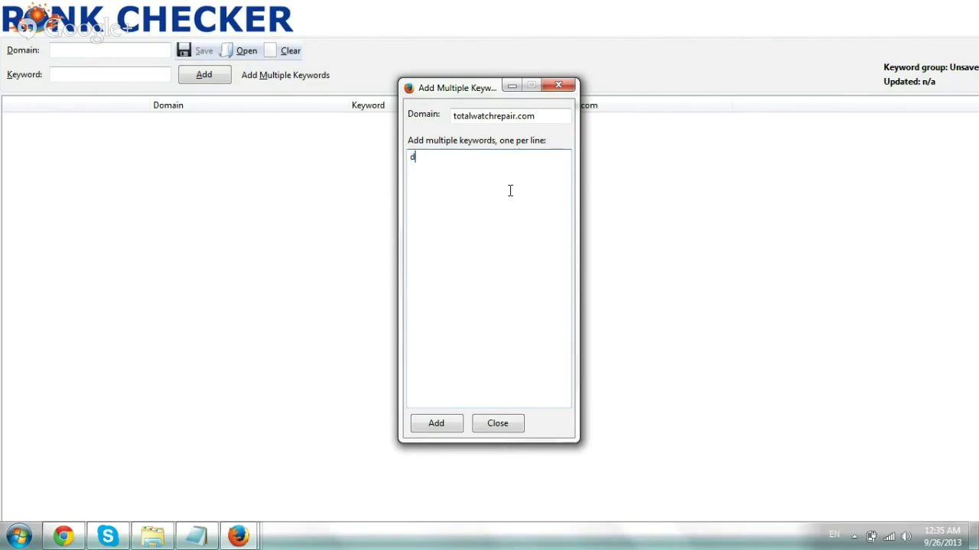
Step: Add fossil watch repair, watch repair and timex ironman watch repair as one batch
type("fossil watch repair")
key("Return")
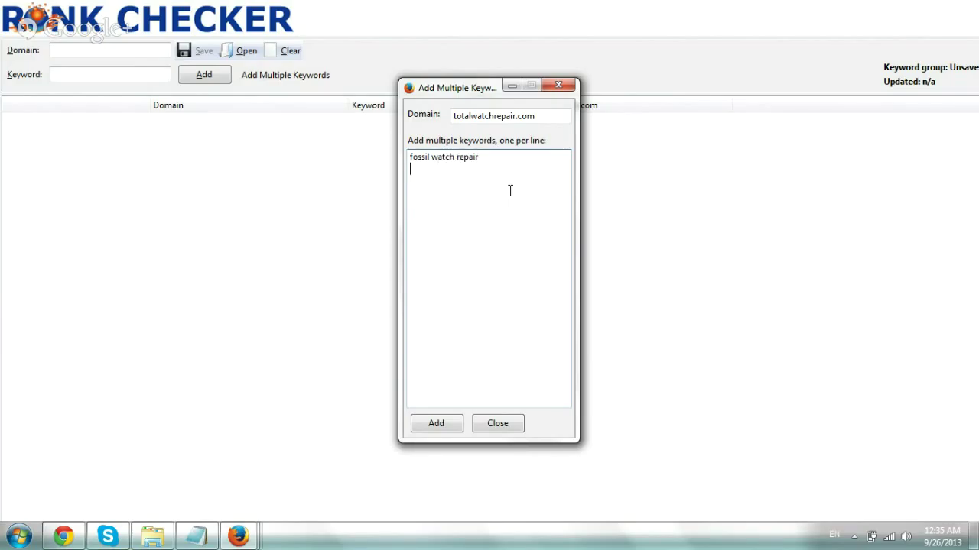
type("watch repair")
key("Return")
type("timex ironman ")
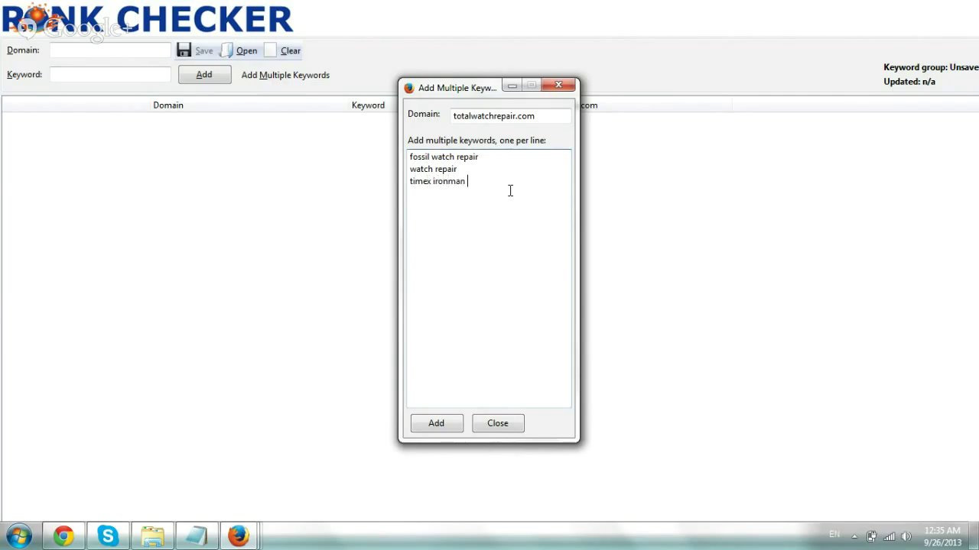
type("watch r")
type("epair")
left_click(432, 425)
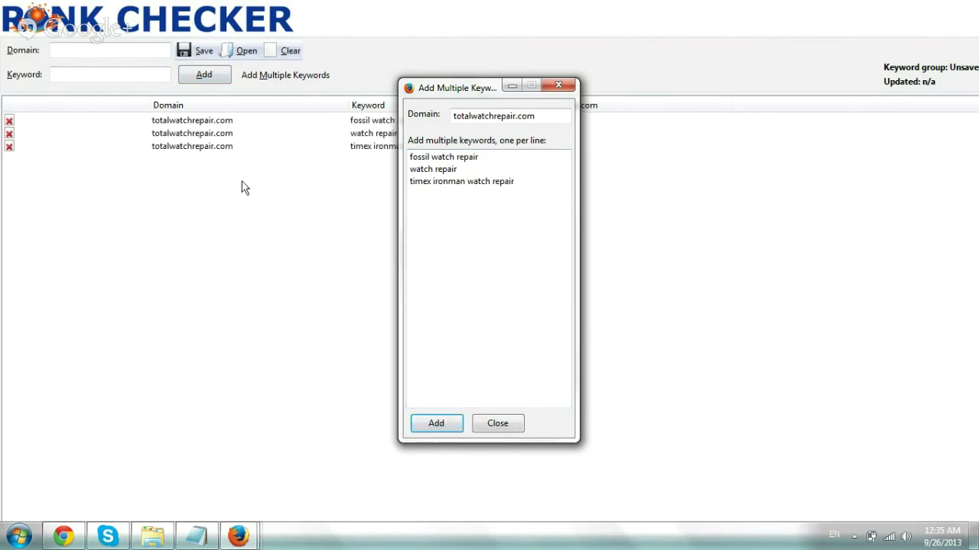
left_click(514, 428)
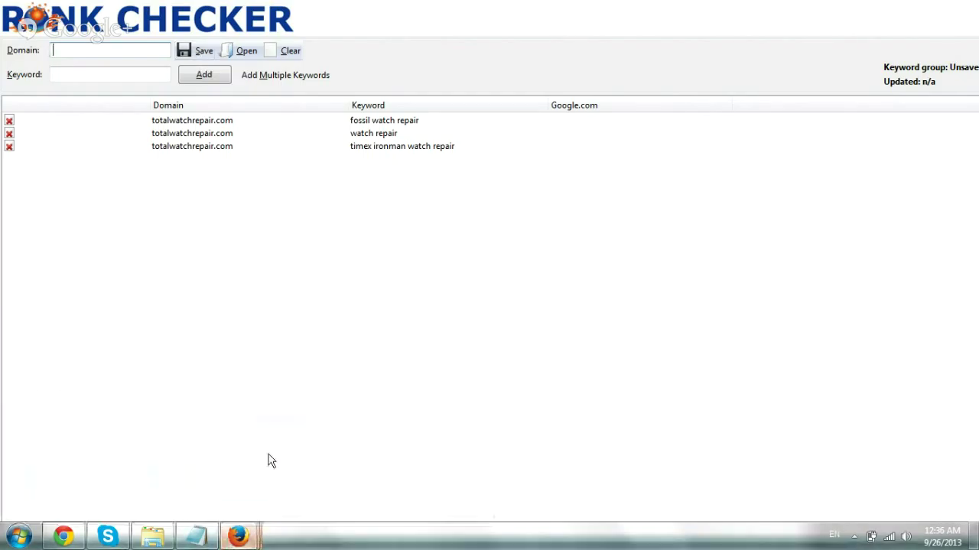
Step: Maximize the Rank Checker window and run the Google.com ranking check for the three keywords
right_click(249, 535)
left_click(327, 537)
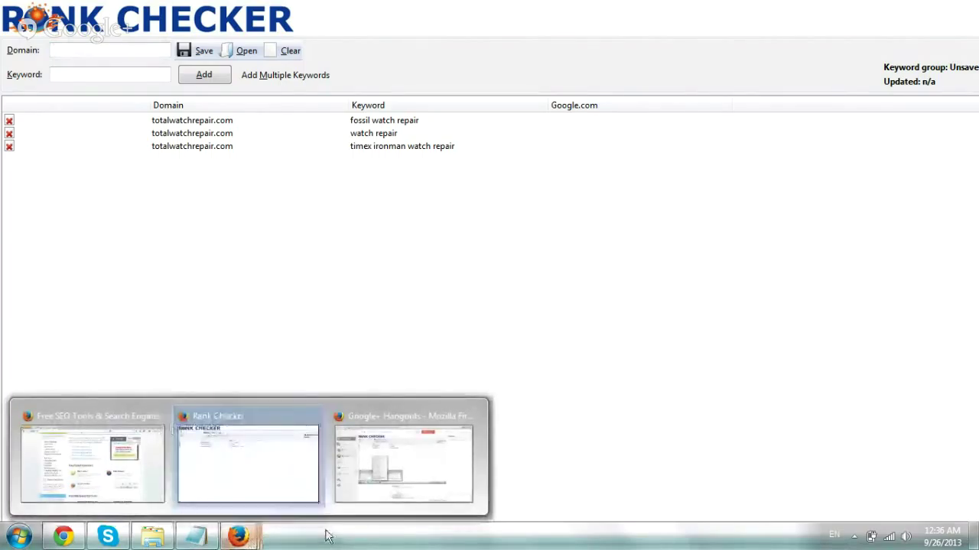
right_click(278, 470)
left_click(317, 437)
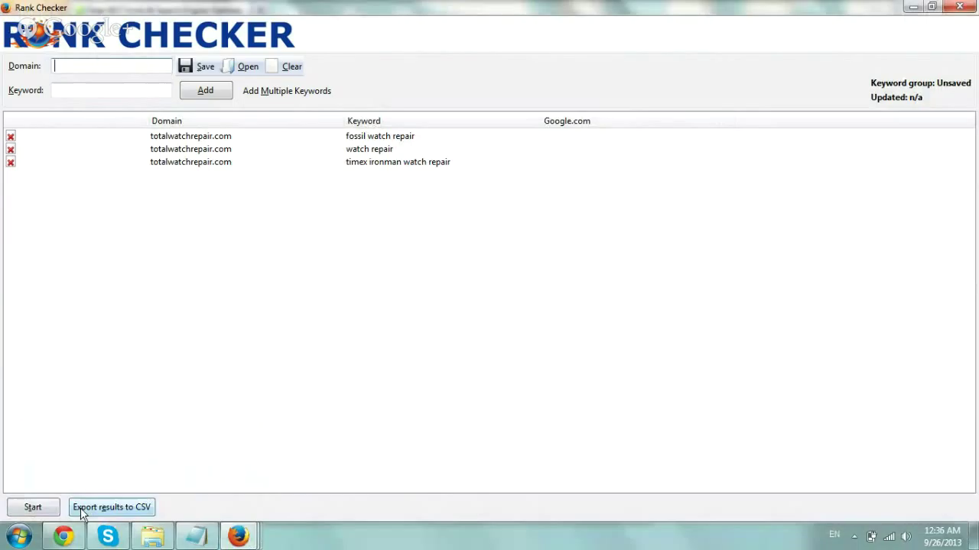
left_click(38, 509)
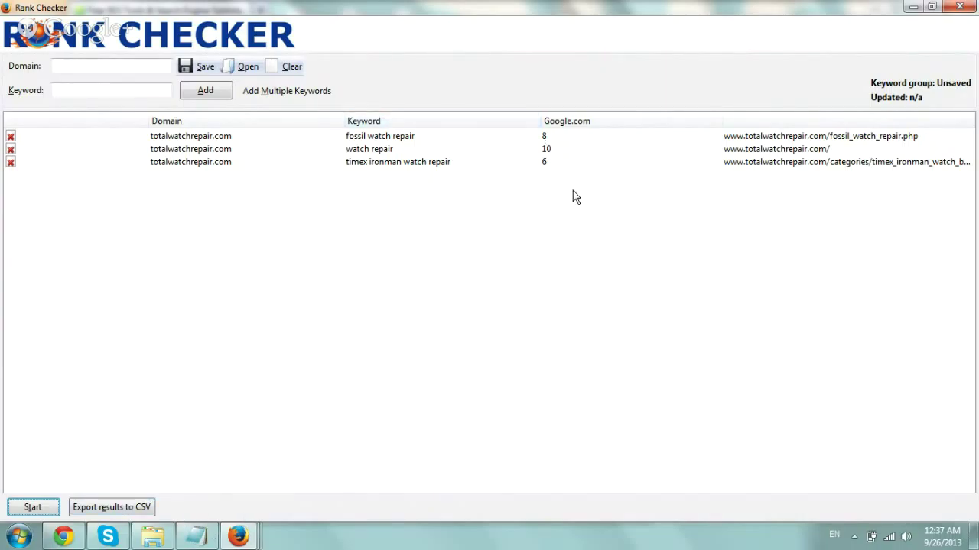
Step: Cancel a CSV export, then save the keywords as the keyword group 'sample test'
left_click(115, 509)
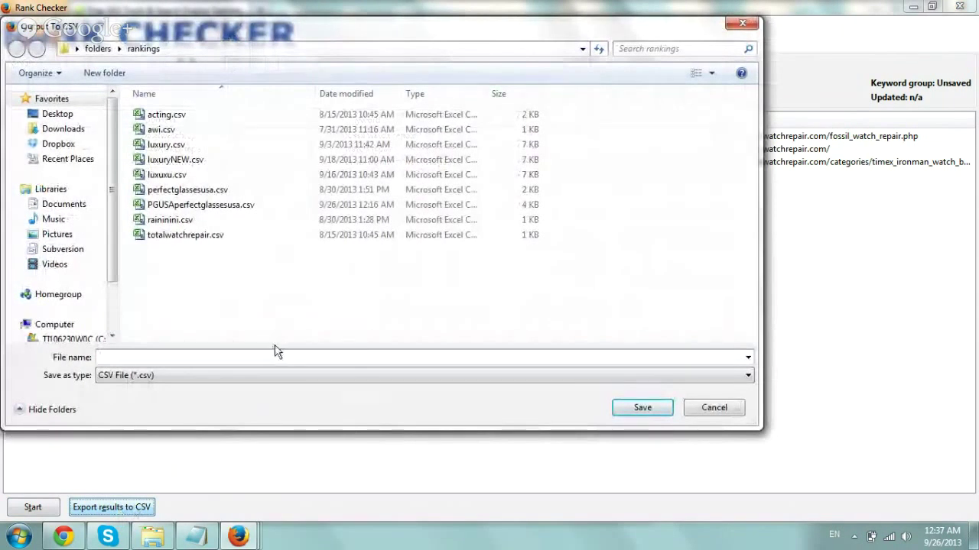
key("Escape")
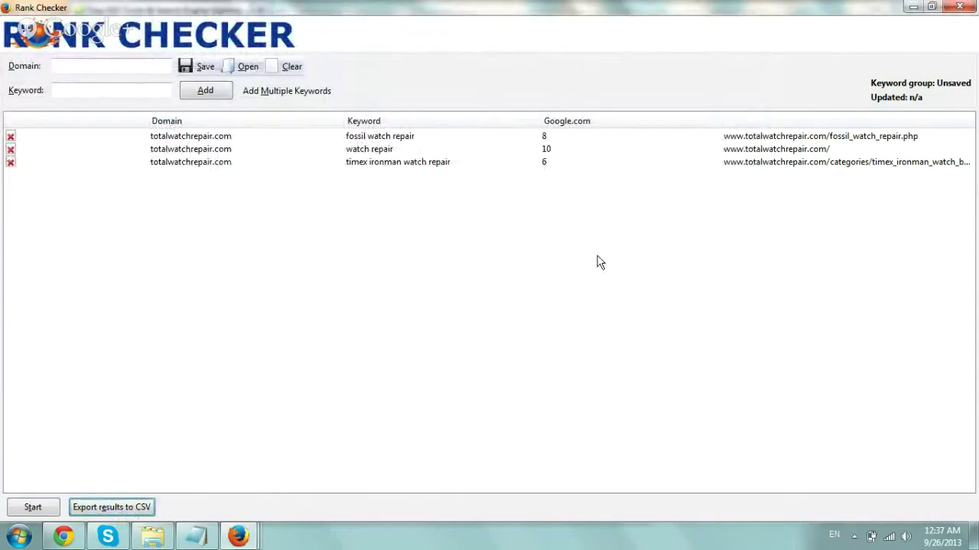
left_click(206, 68)
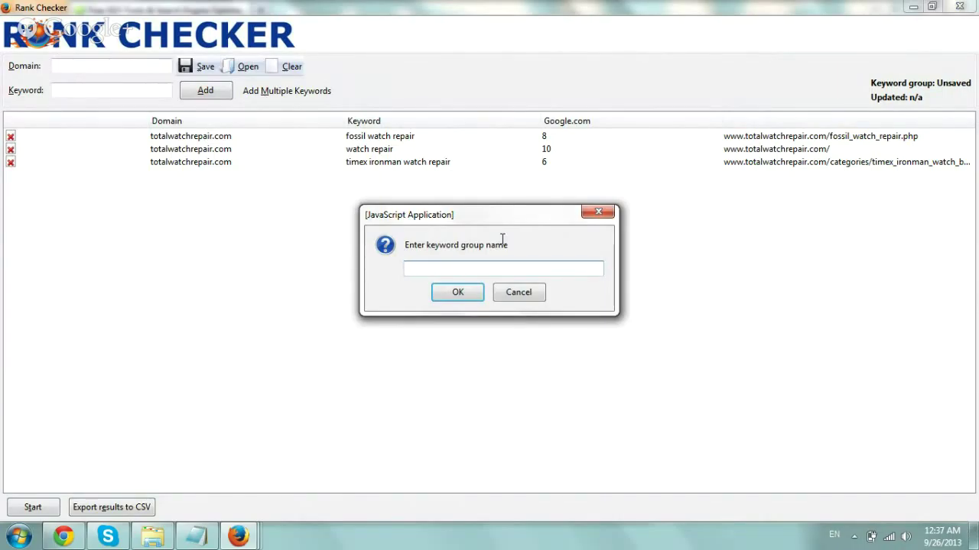
type("sample test")
left_click(467, 296)
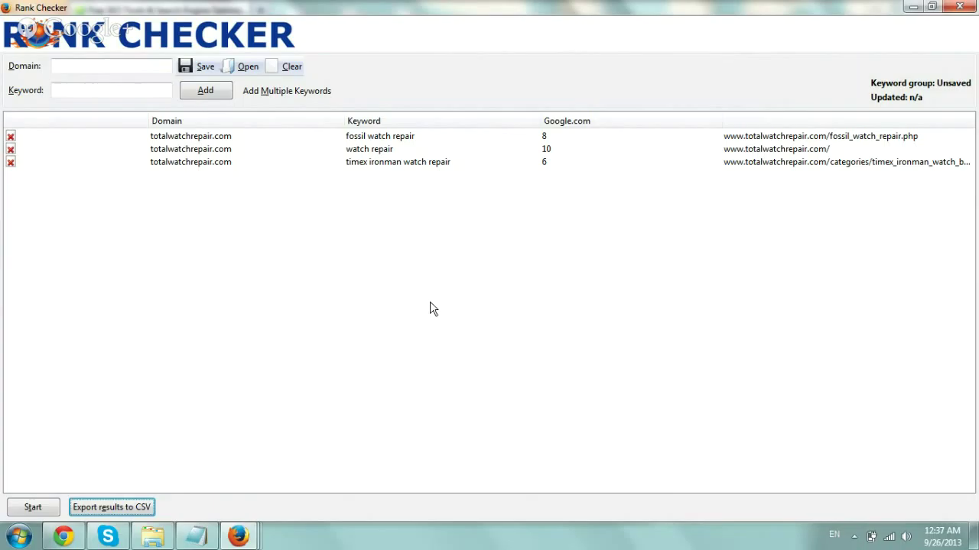
Step: Clear the keyword list, then reopen the saved 'sample test' keyword group
left_click(292, 67)
left_click(468, 293)
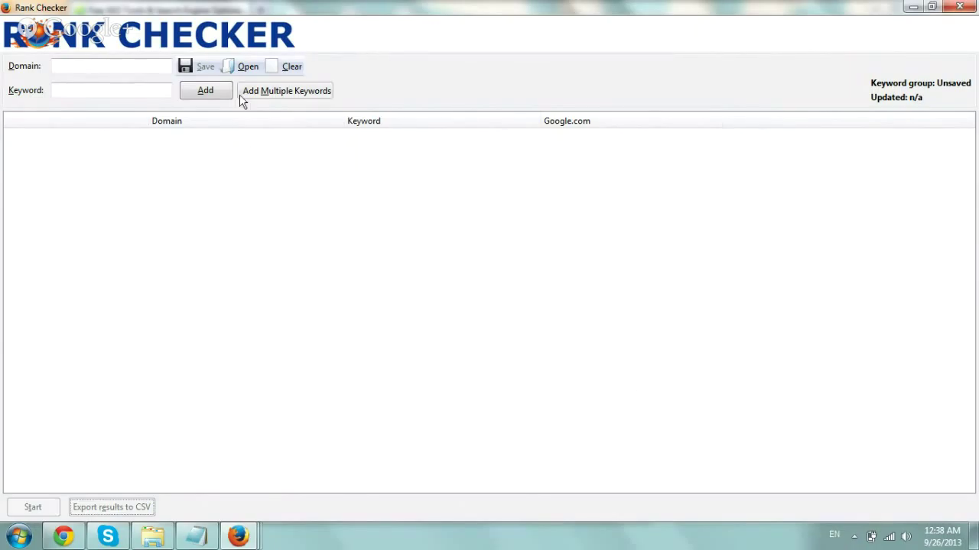
left_click(238, 66)
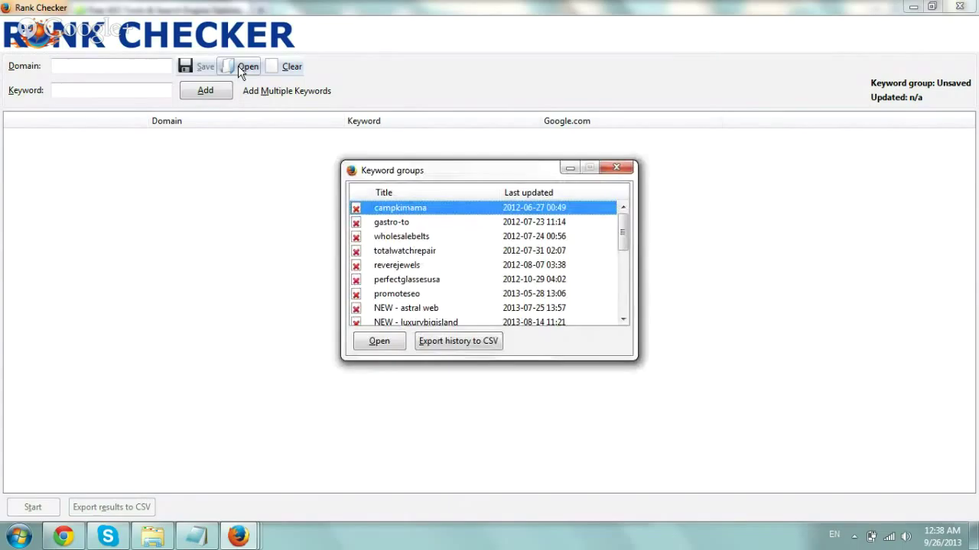
scroll(447, 272, "down", 5)
left_click(413, 308)
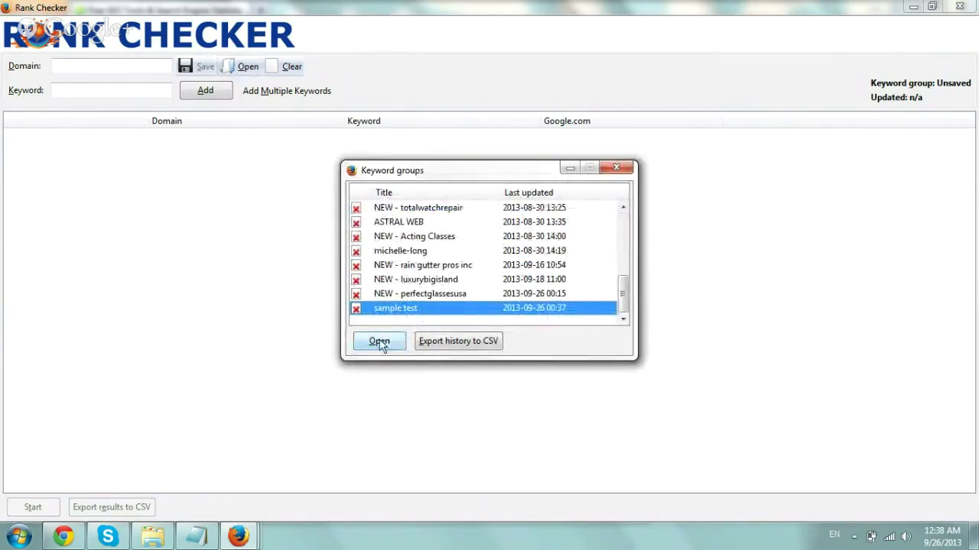
left_click(386, 338)
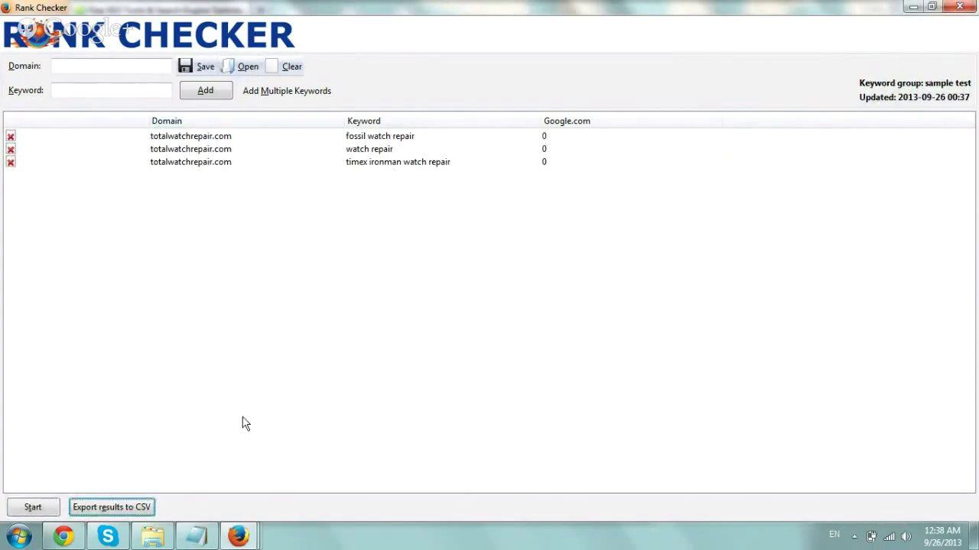
mouse_move(64, 535)
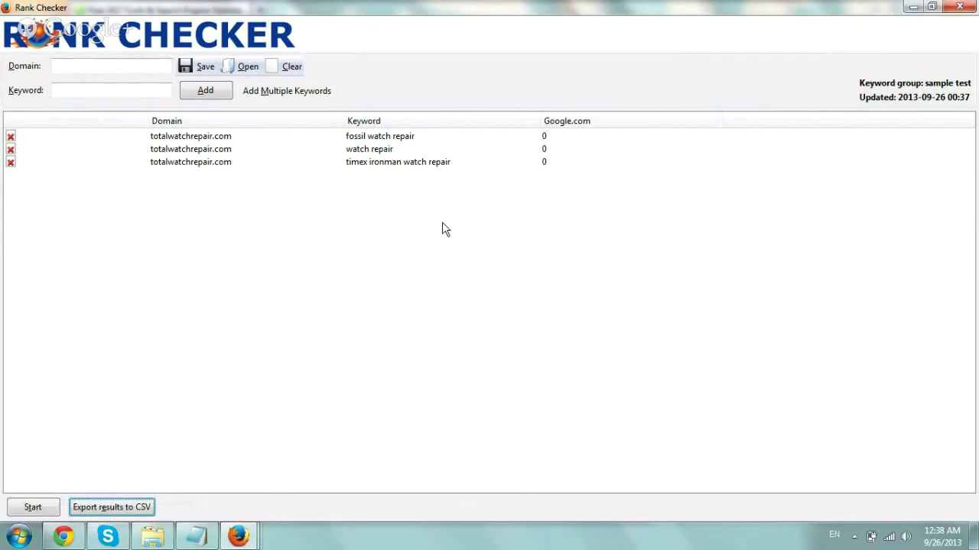